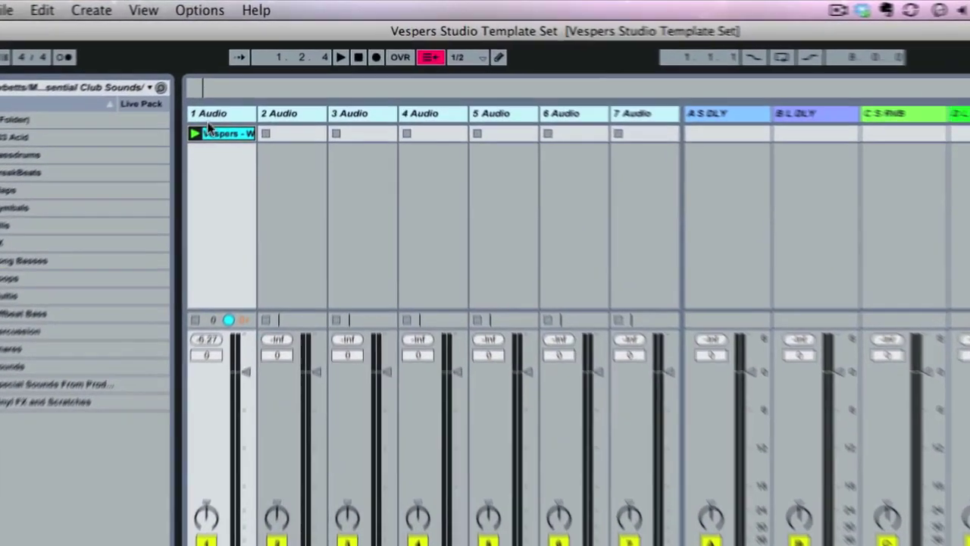
Select track 1's Vespers Channel Strip rack and unfold its EQ Eight and Compressor devices
scroll(251, 81, "right", 10)
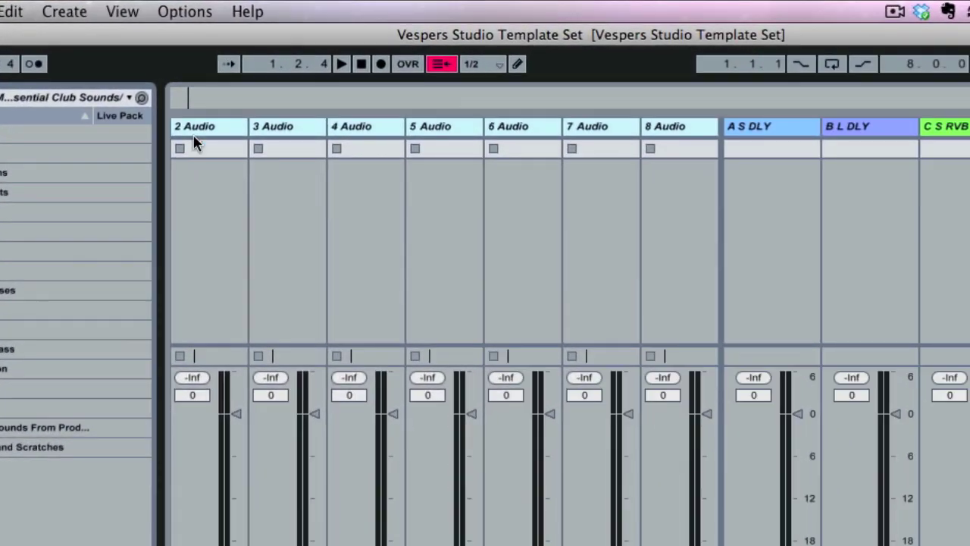
left_click(251, 81)
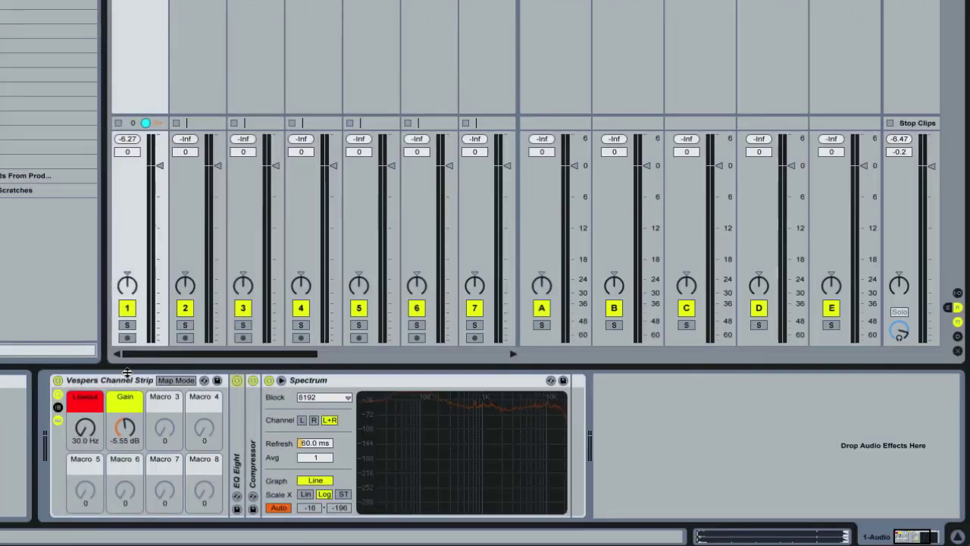
left_click(149, 507)
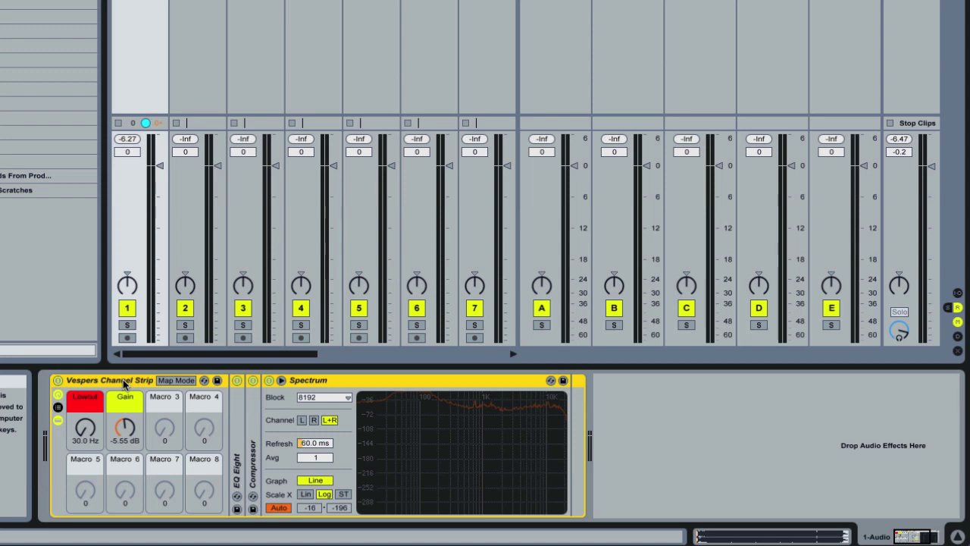
double_click(238, 464)
left_click(309, 453)
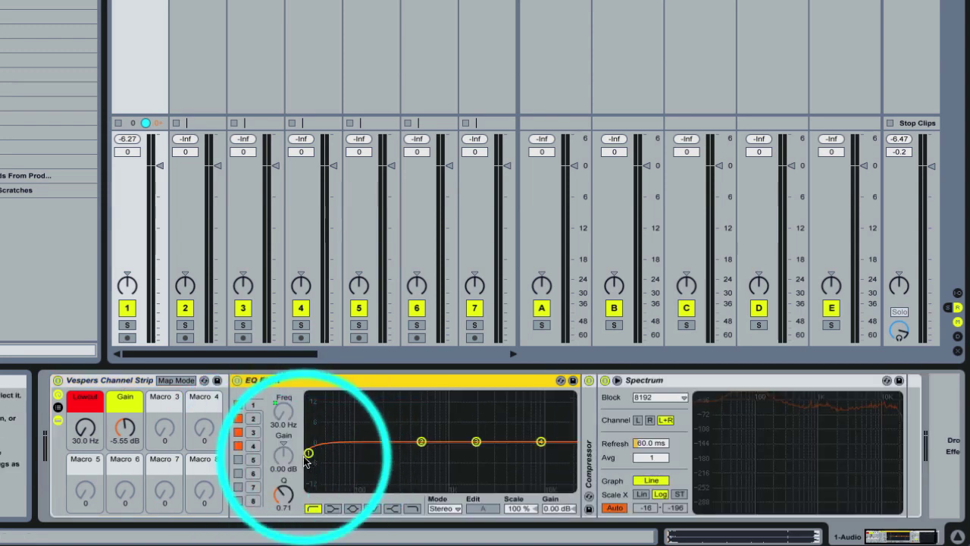
double_click(589, 447)
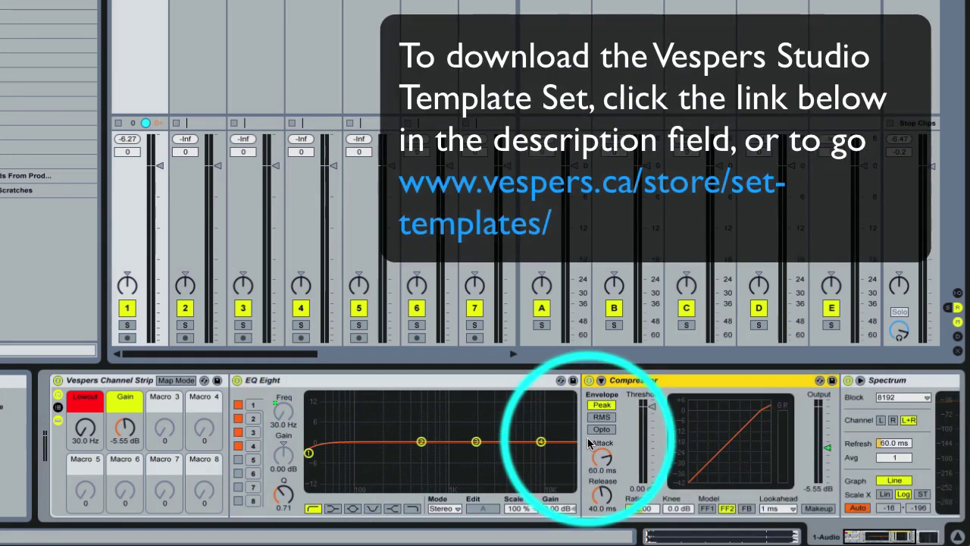
left_click(747, 439)
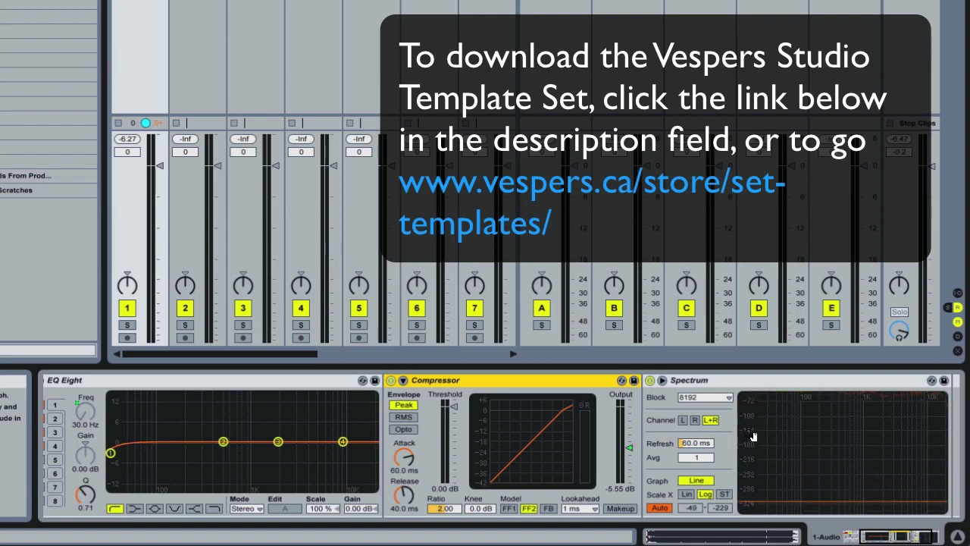
Raise the rack's Lowcut macro so the EQ Eight low cut moves to 30.0 Hz
mouse_move(765, 428)
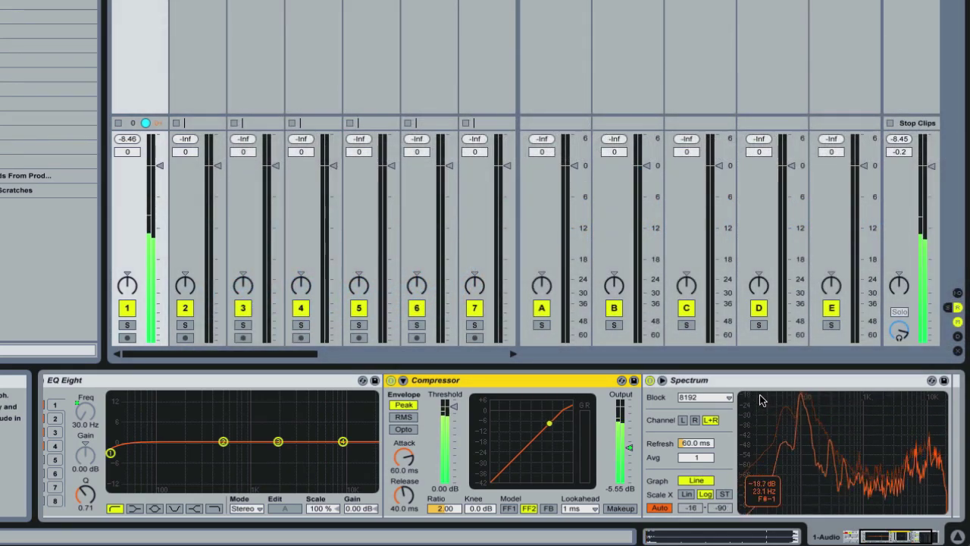
scroll(762, 400, "left", 3)
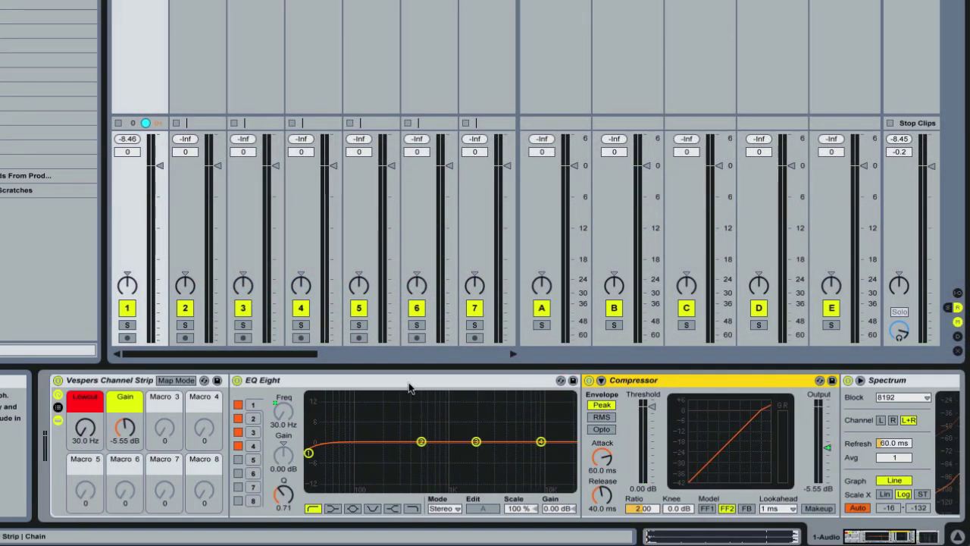
key("ctrl+a")
mouse_move(84, 429)
left_mouse_down()
mouse_move(85, 394)
mouse_move(85, 436)
left_mouse_up()
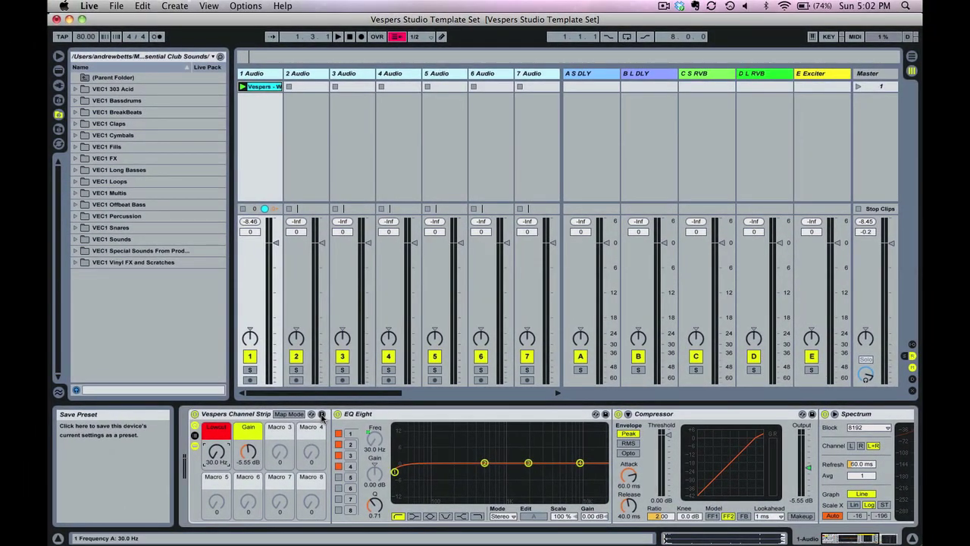
Save the rack as preset 'Vespers Channel Strip-1', declining to replace the existing file
left_click(321, 415)
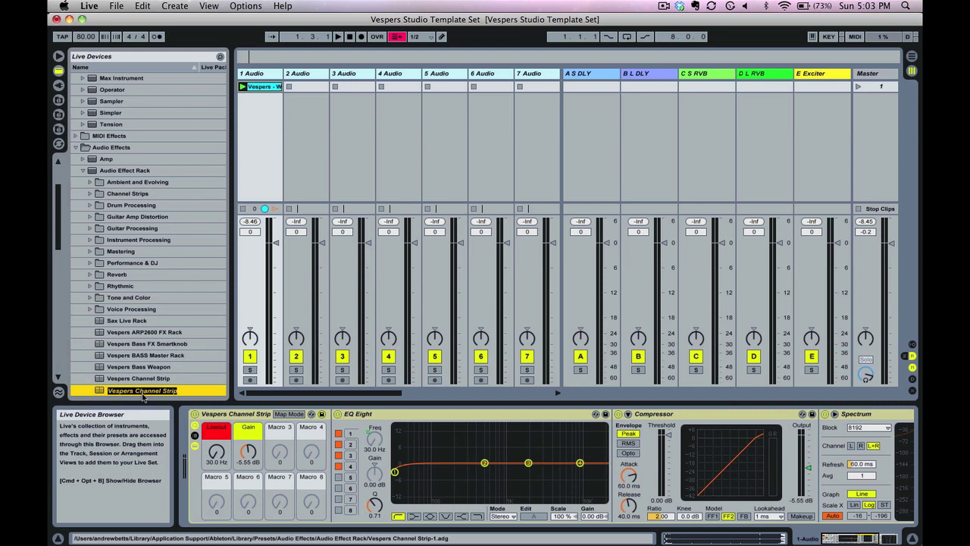
key("Return")
left_click(532, 296)
Scroll to the 16 MIDI track and select its channel strip rack
scroll(405, 158, "right", 5)
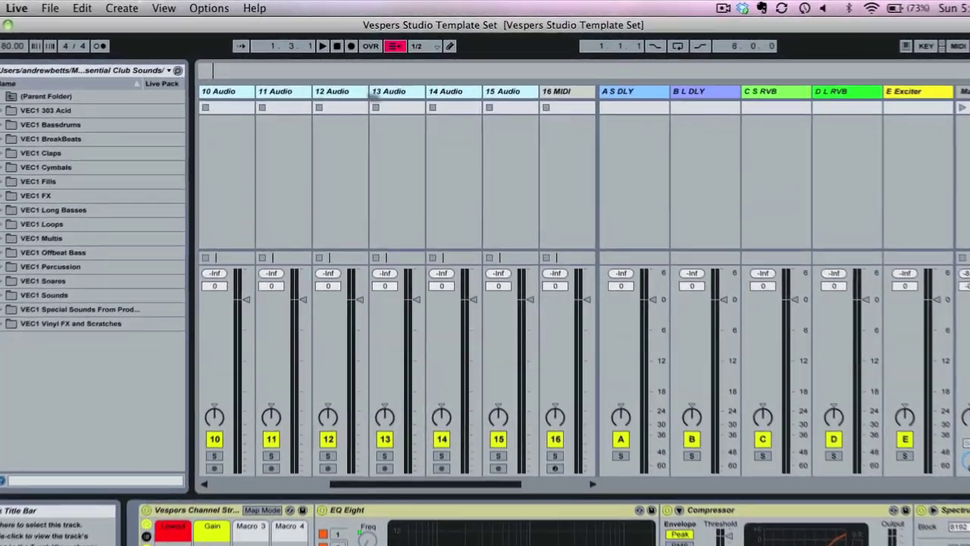
scroll(387, 97, "right", 5)
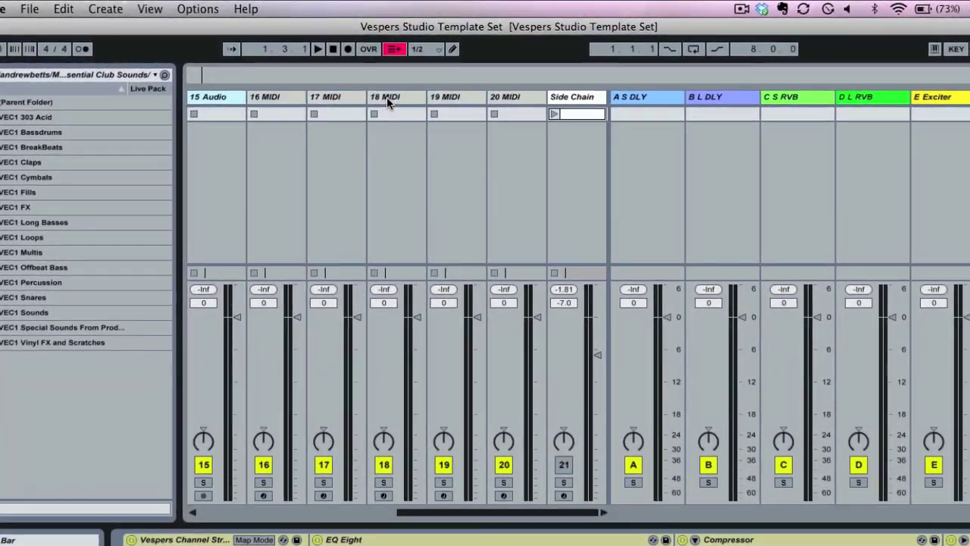
left_click(286, 97)
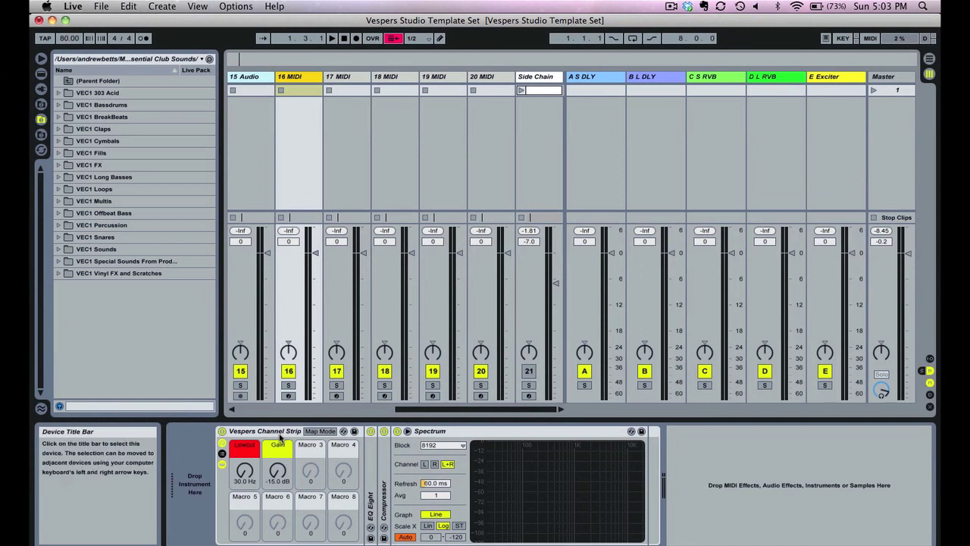
left_click(261, 515)
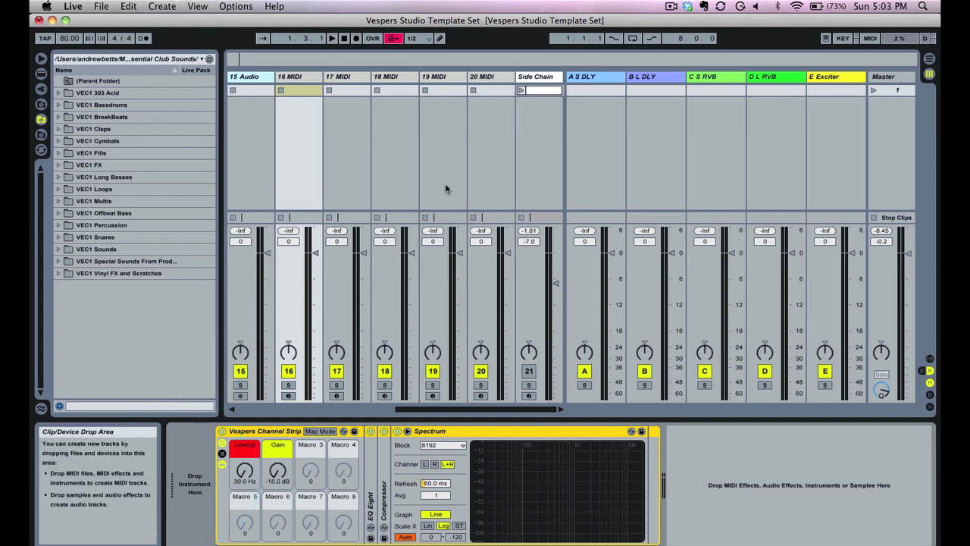
Select the Side Chain track's Impulse Bassdrum and open its clip in the note editor
left_click(534, 78)
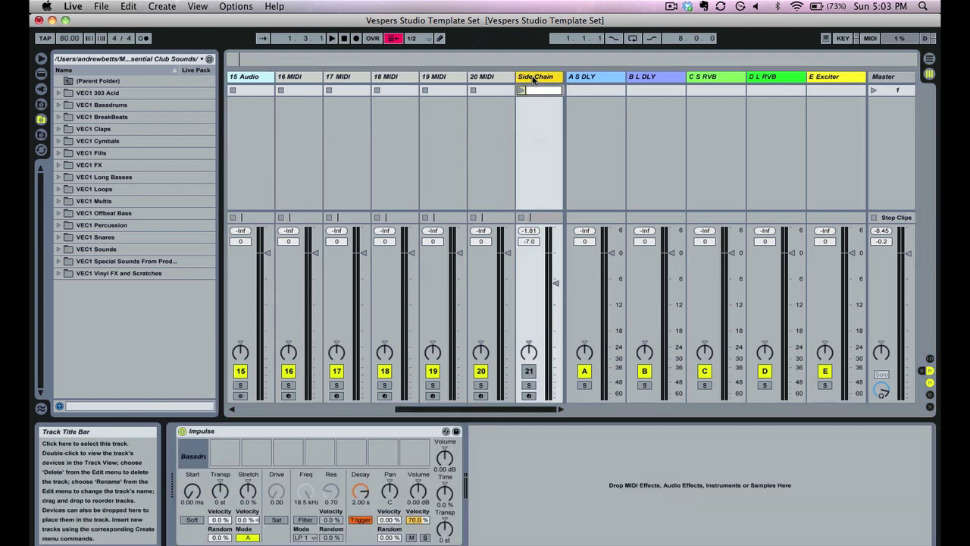
left_click(299, 431)
left_click(194, 447)
left_click_drag(193, 447, 543, 94)
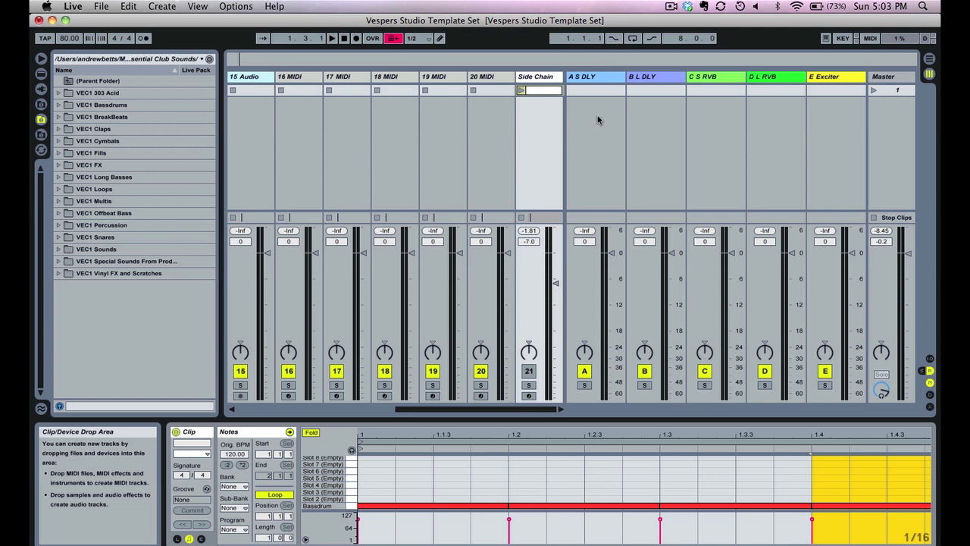
left_click(628, 76)
left_click(793, 84)
left_click(604, 77)
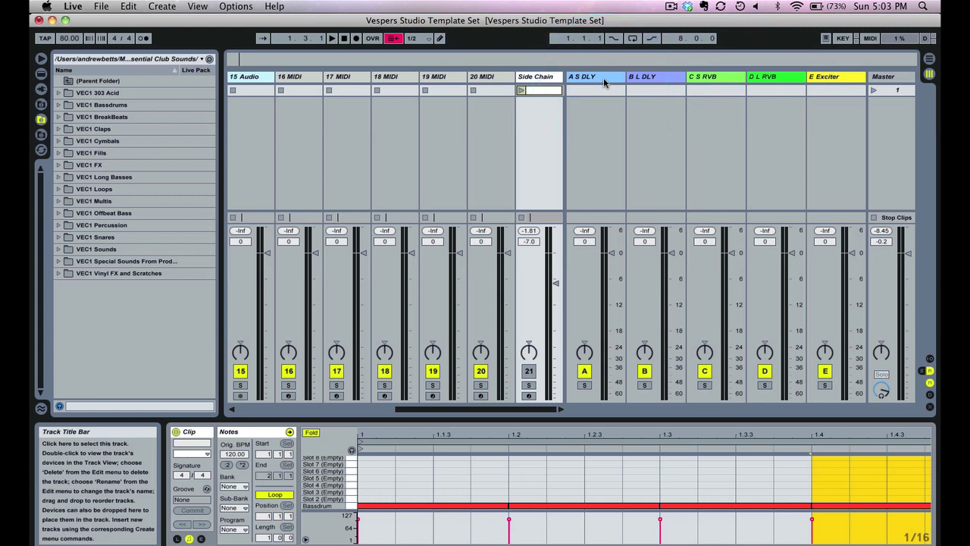
left_click(603, 77)
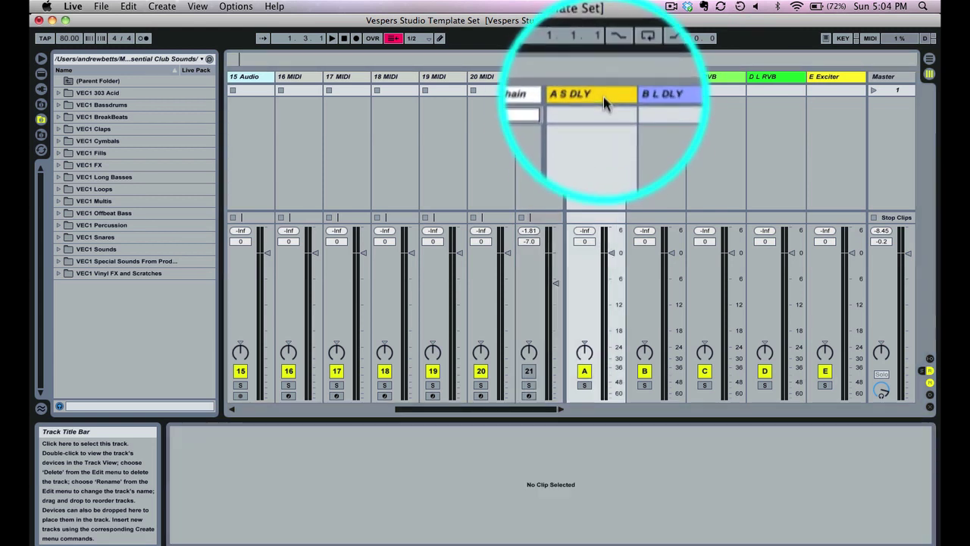
left_click(648, 76)
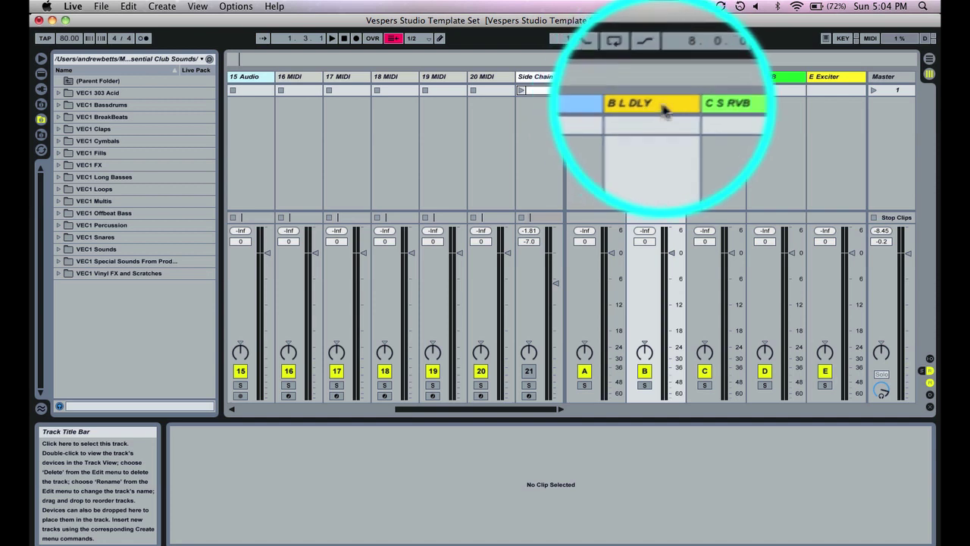
left_click(710, 110)
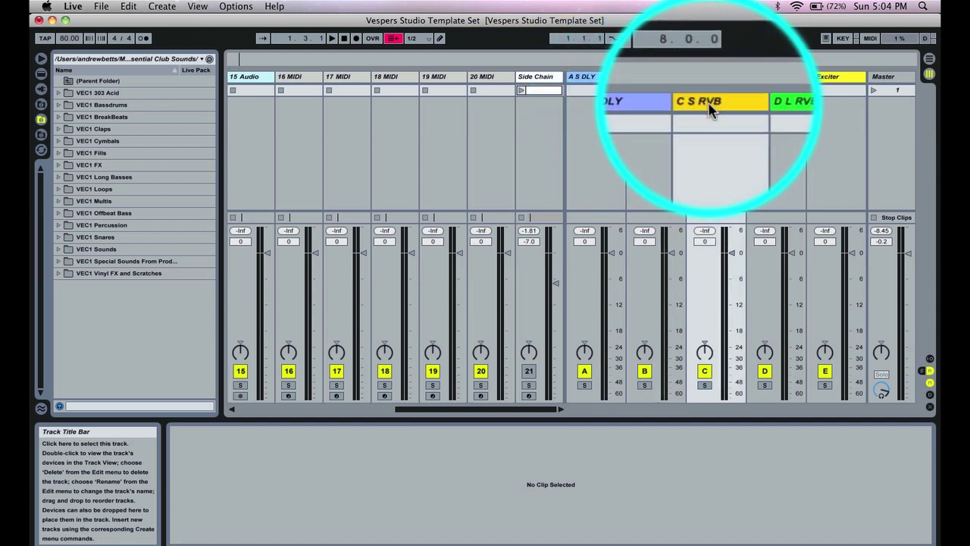
left_click(766, 110)
left_click(826, 110)
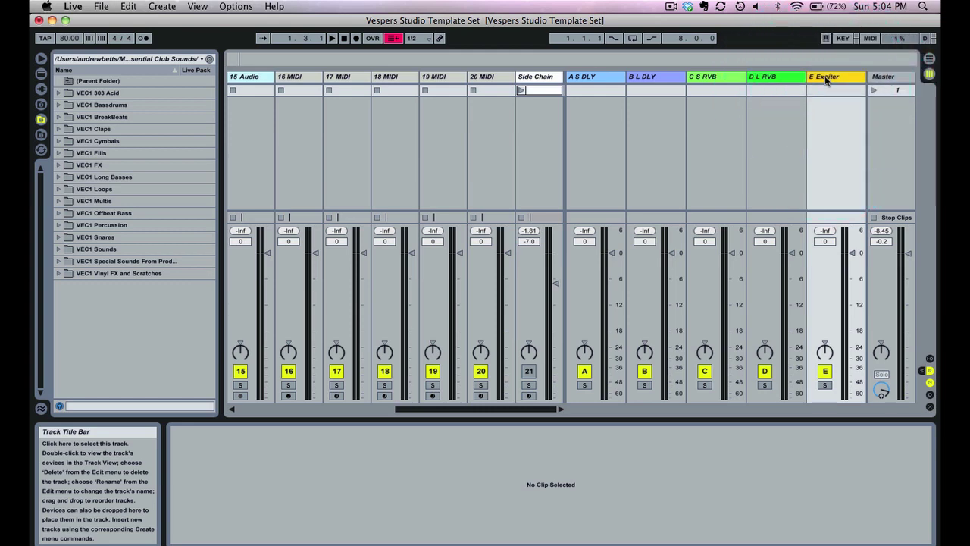
left_click(598, 79)
Unfold the A S DLY return's Short Delay Return rack to show EQ Eight, Simple Delay and Utility
double_click(598, 79)
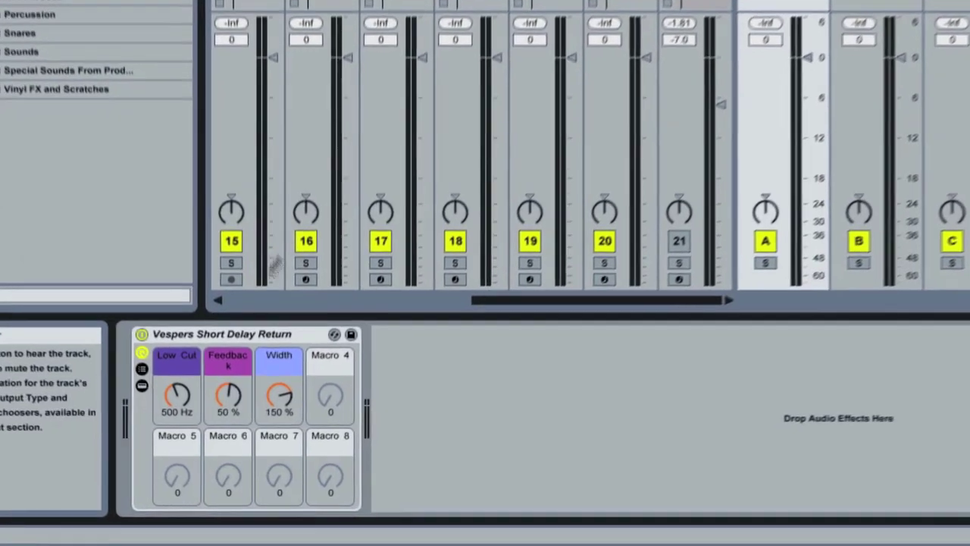
left_click(264, 364)
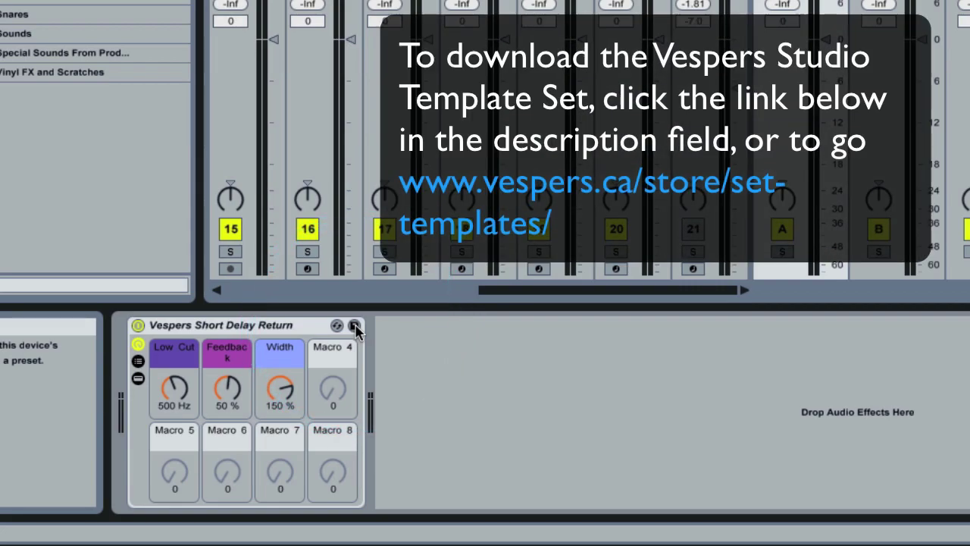
left_click(139, 372)
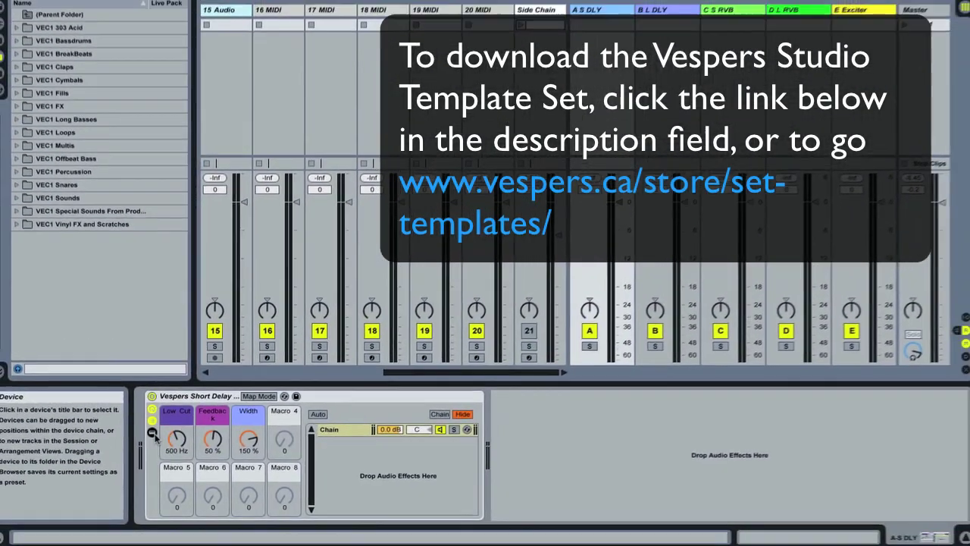
scroll(626, 442, "right", 2)
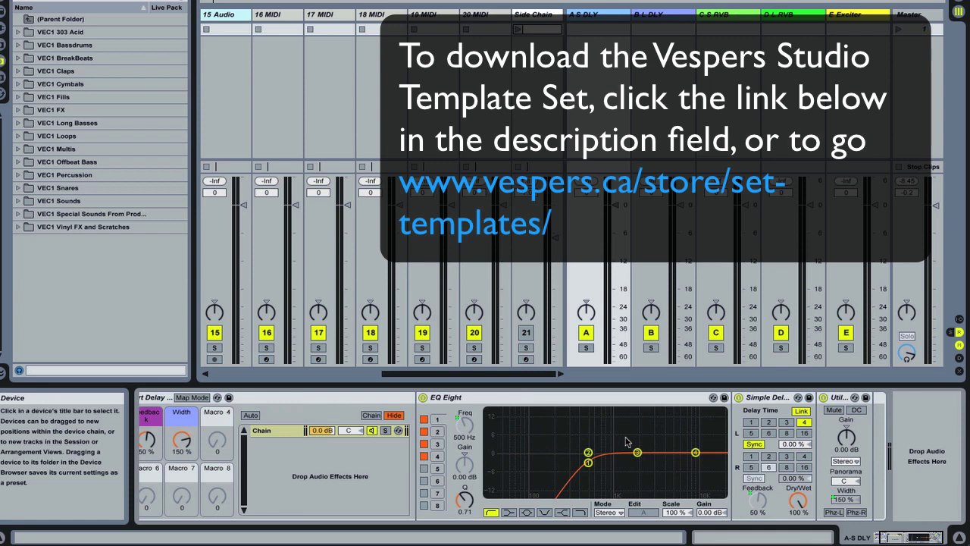
scroll(626, 442, "left", 1)
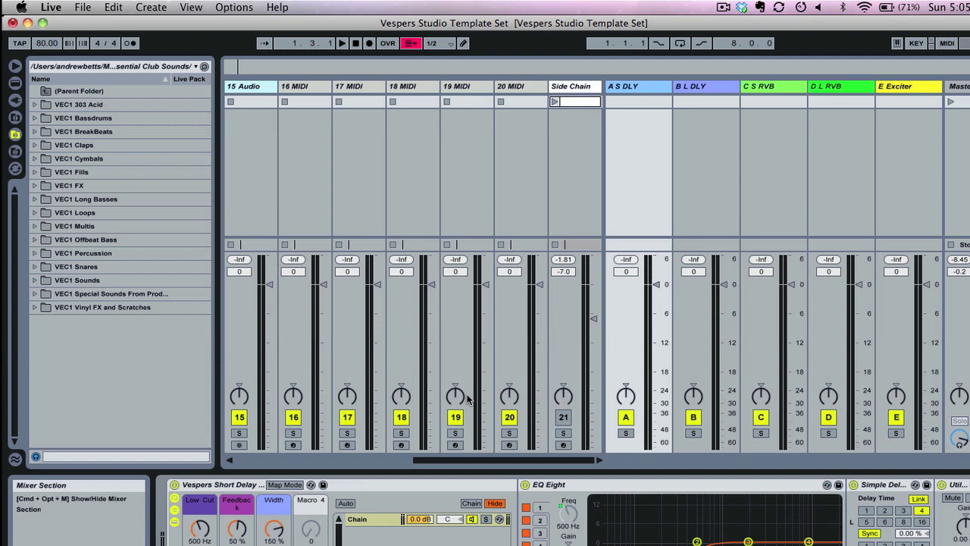
Open Live's Preferences at the File/Folder page showing Save Current Set as Default
left_click(51, 7)
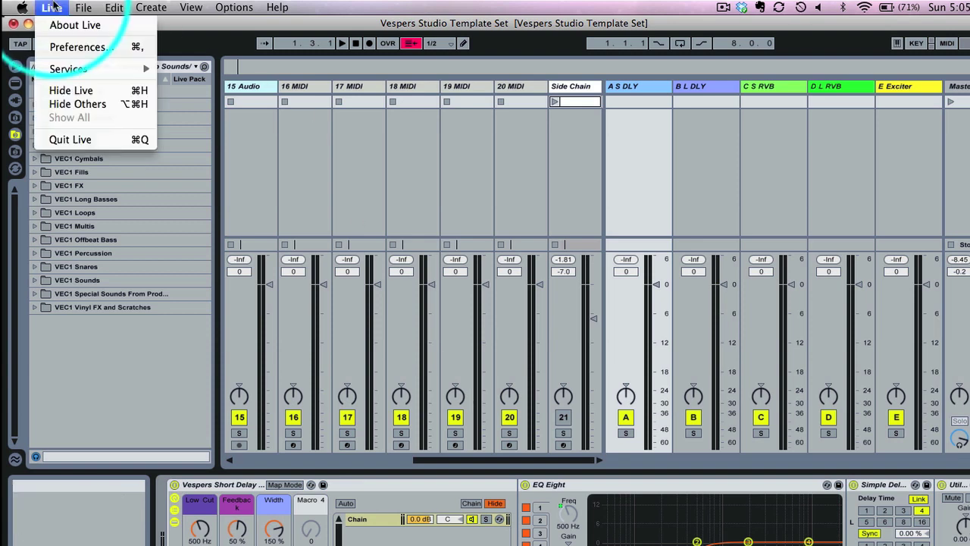
left_click(75, 47)
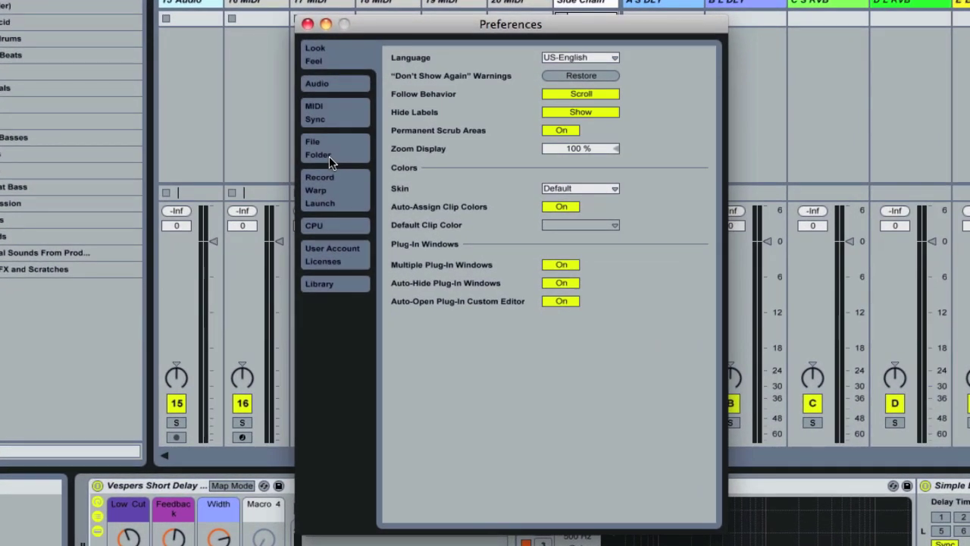
left_click(364, 213)
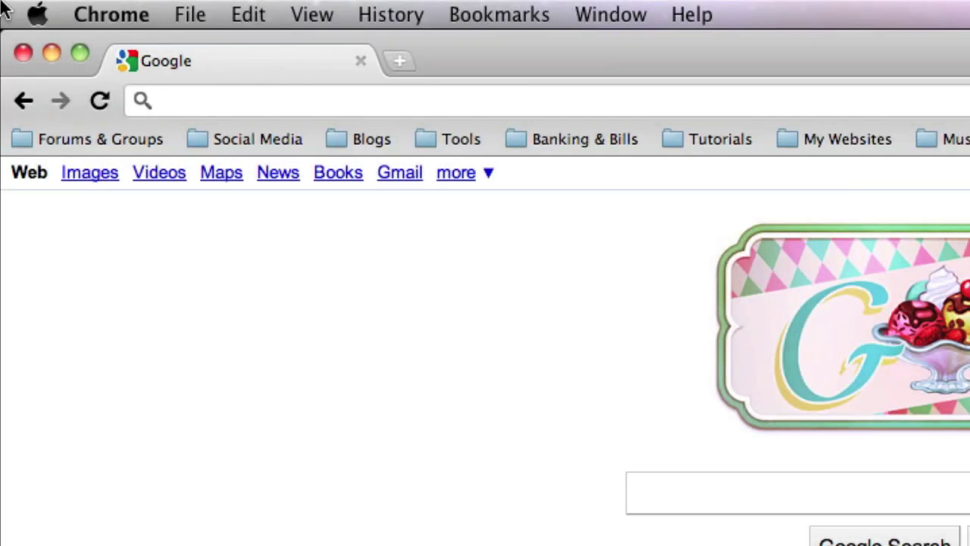
left_click(168, 102)
type("www.ve")
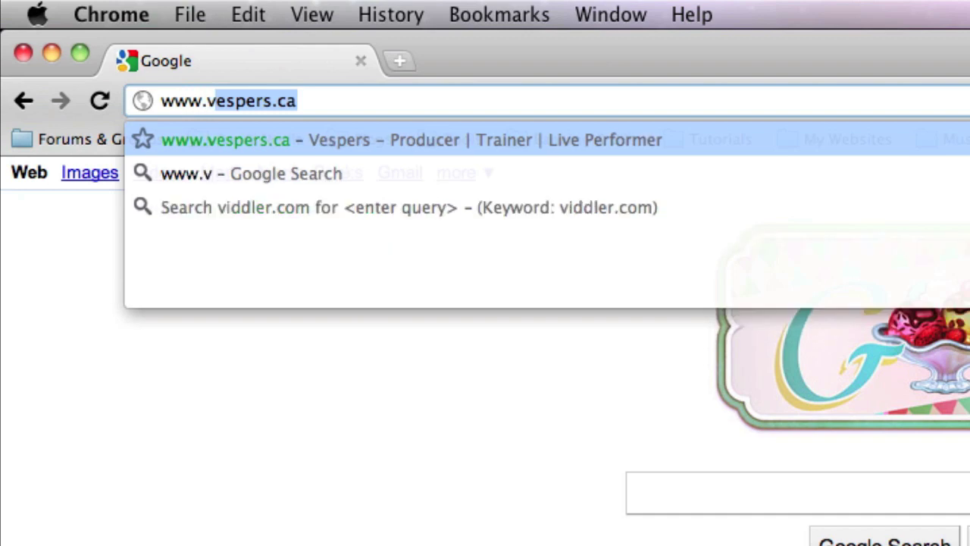
type("spers.ca")
key("Return")
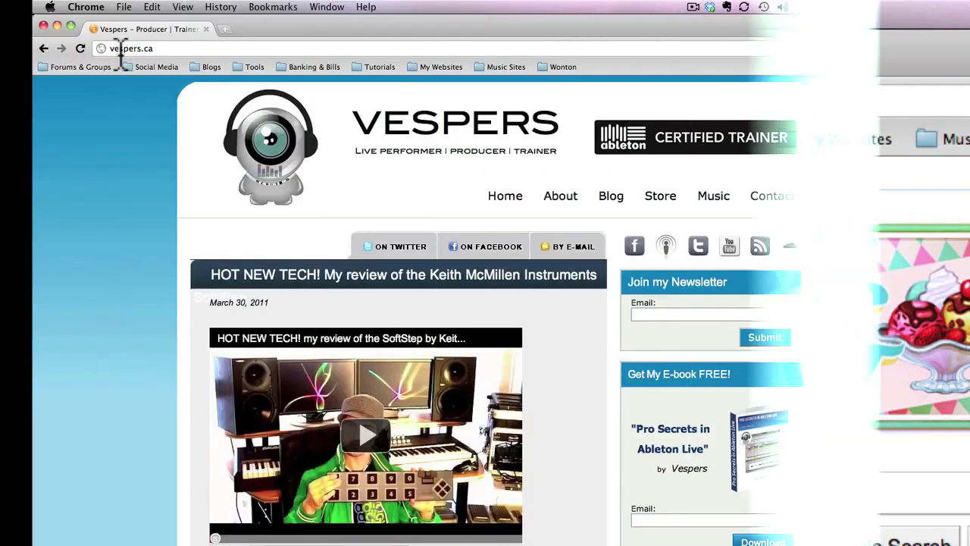
scroll(723, 429, "down", 3)
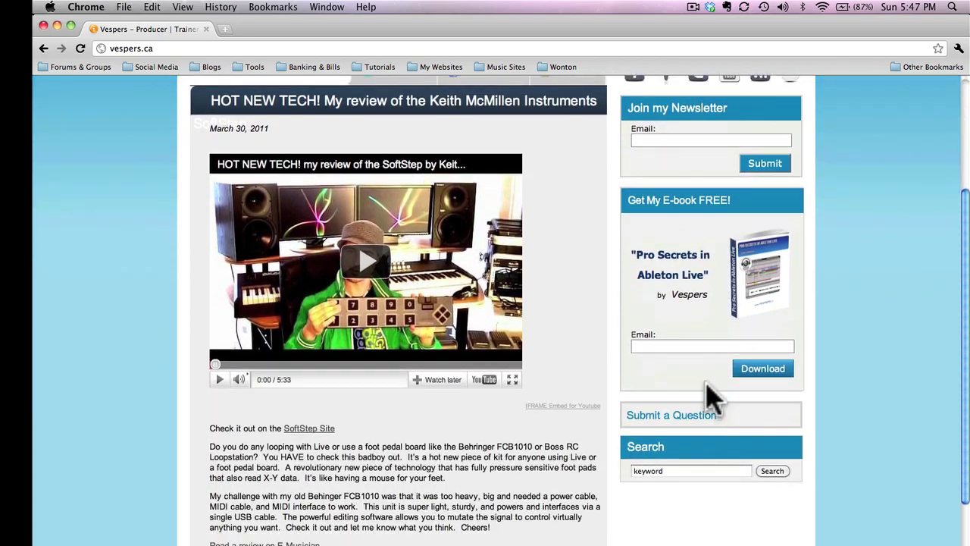
Enter an e-mail address in the e-book Email field and submit to download it
left_click(687, 347)
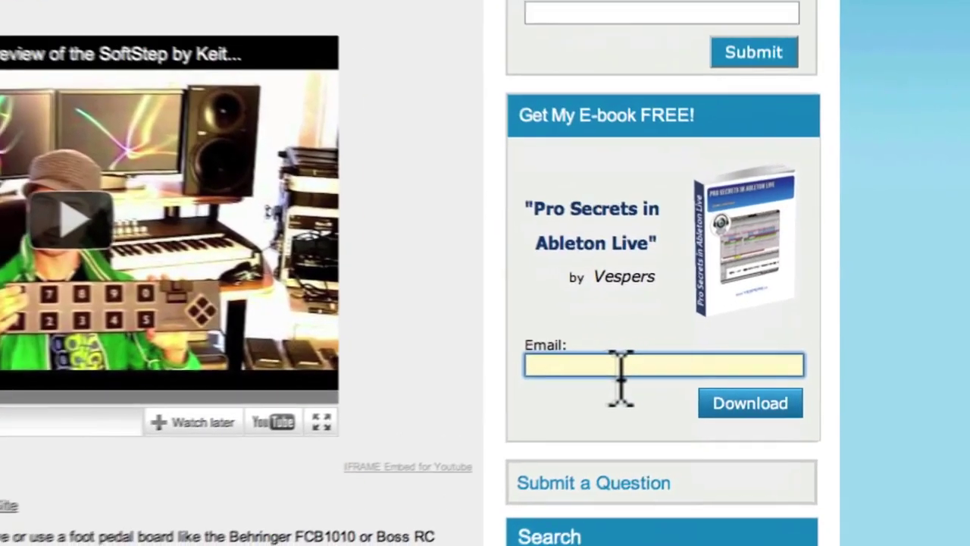
type("yo")
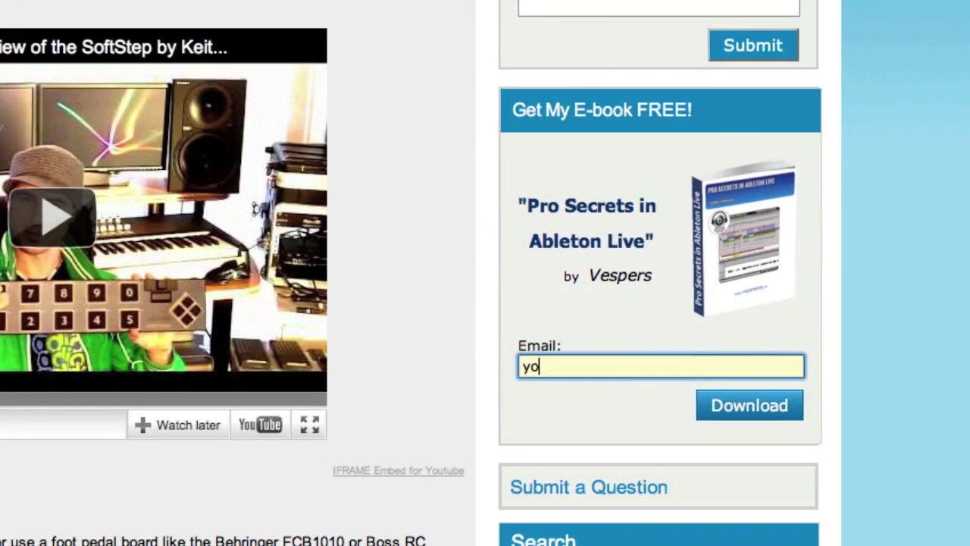
type("ur e-mail")
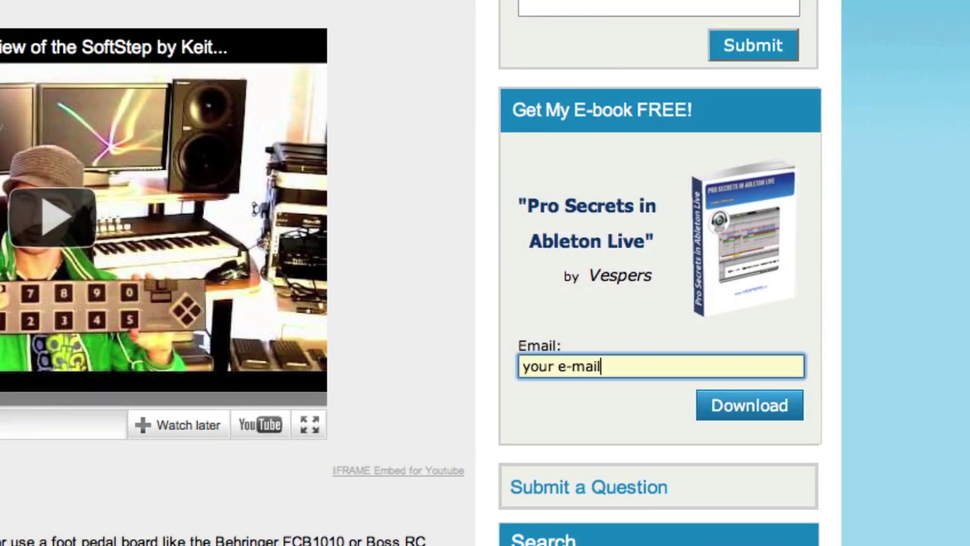
left_click(754, 404)
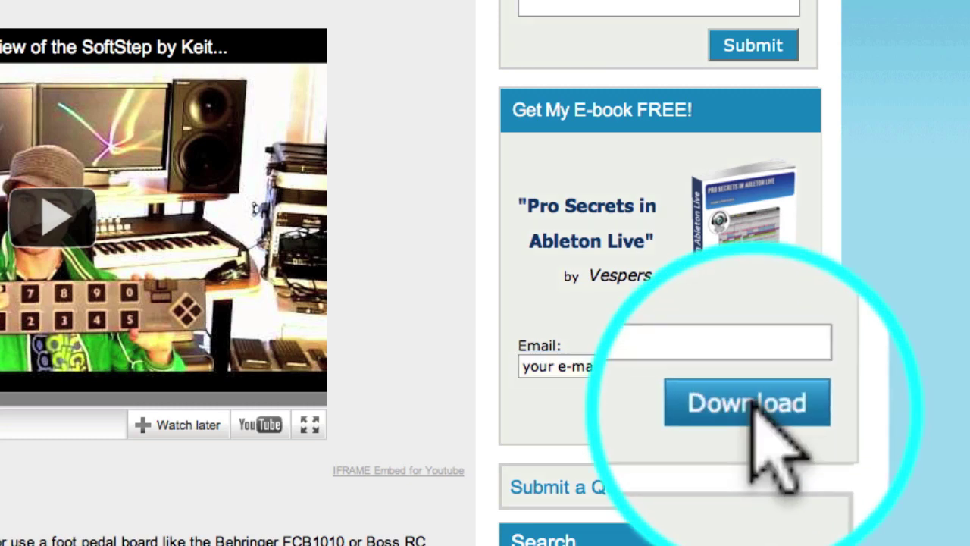